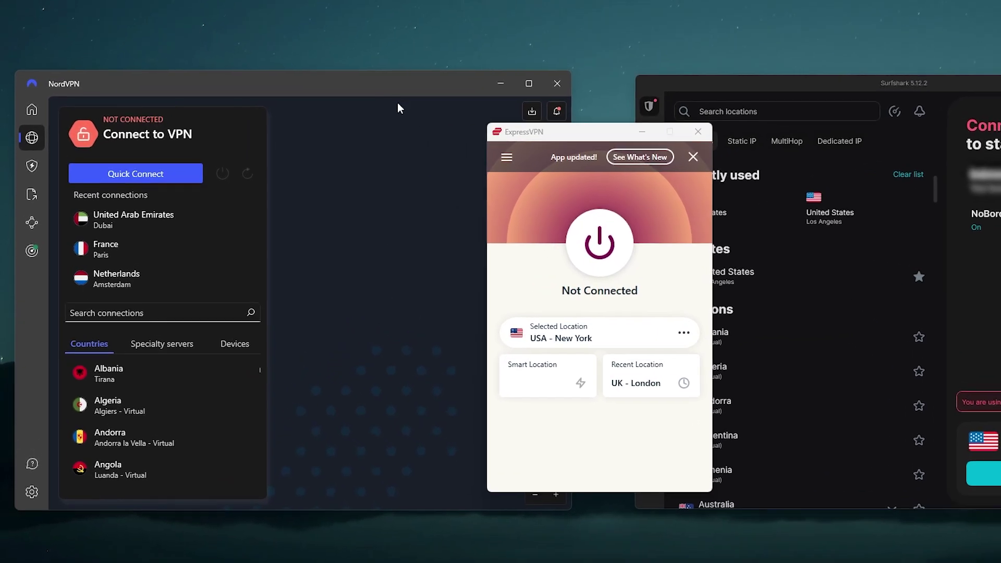
# - Bring ExpressVPN to the front and scroll through its All Locations server list
pyautogui.click(341, 136)
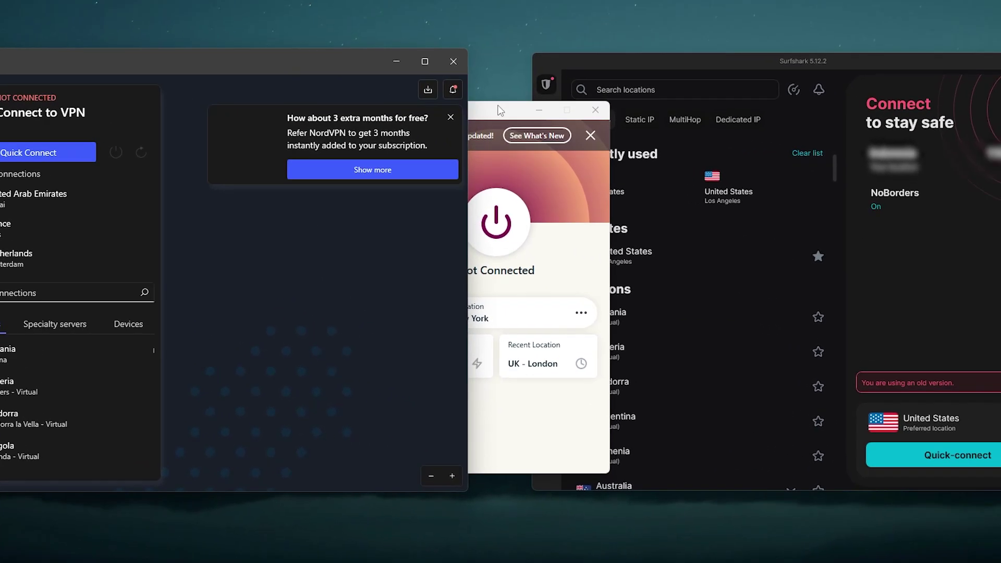
pyautogui.click(499, 110)
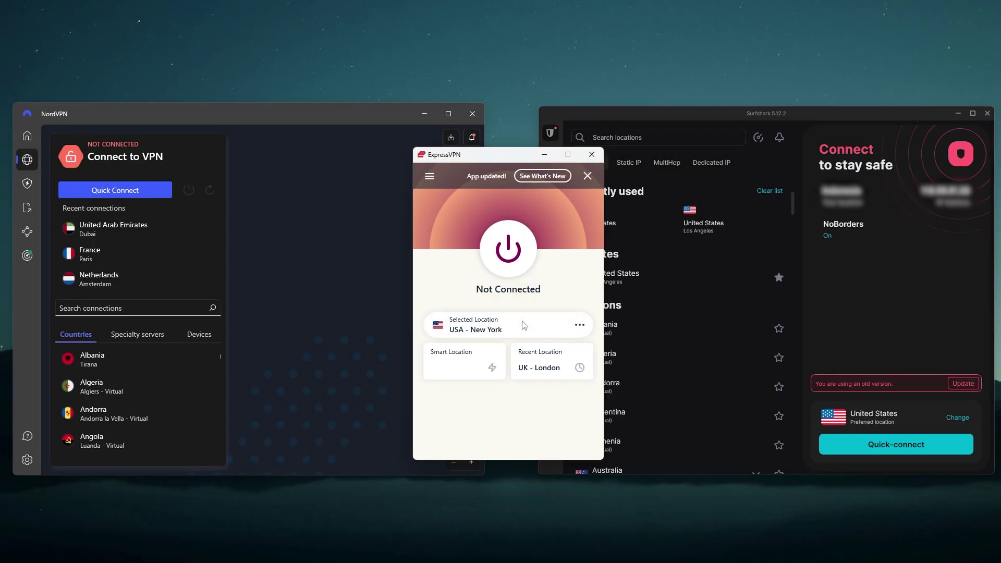
pyautogui.click(529, 324)
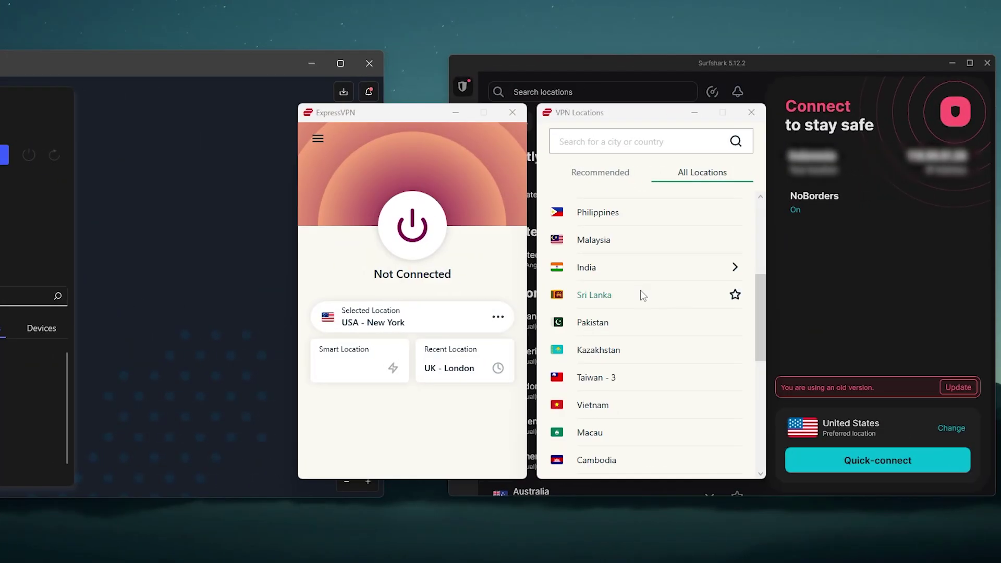
pyautogui.scroll(-3, 640, 290)
pyautogui.scroll(5, 646, 282)
pyautogui.scroll(-3, 633, 261)
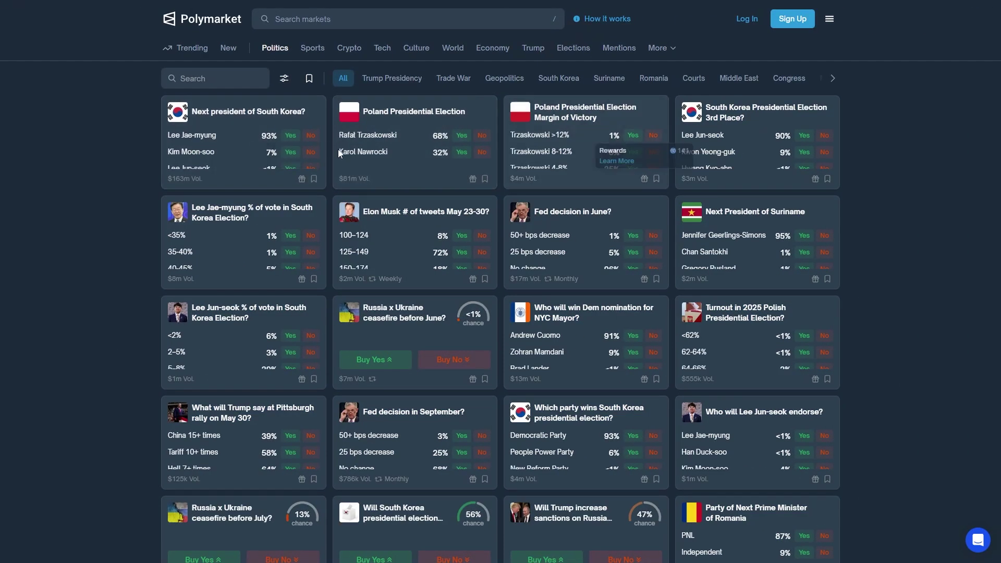
pyautogui.scroll(-2, 471, 267)
pyautogui.scroll(2, 672, 290)
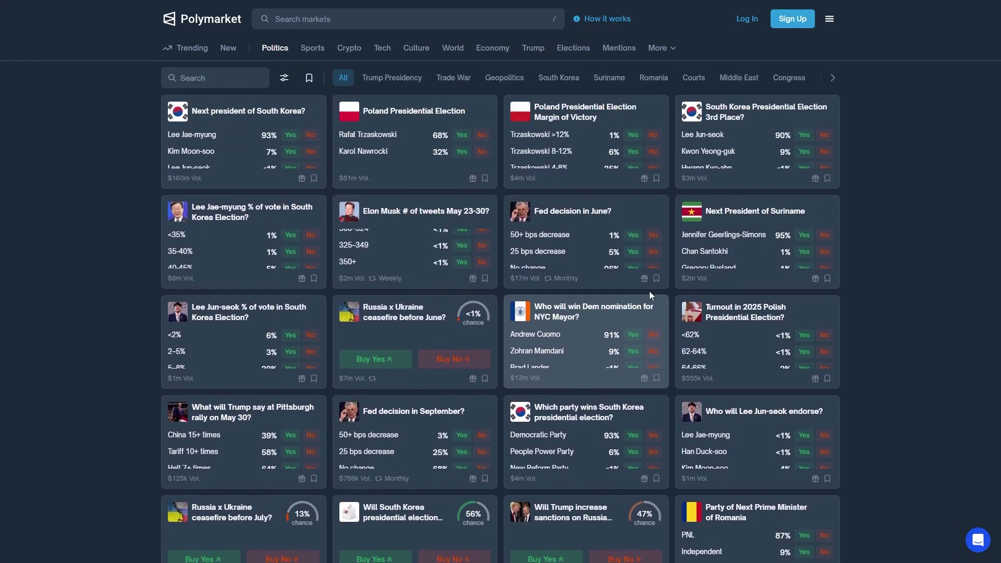
pyautogui.scroll(-7, 864, 275)
pyautogui.scroll(7, 872, 277)
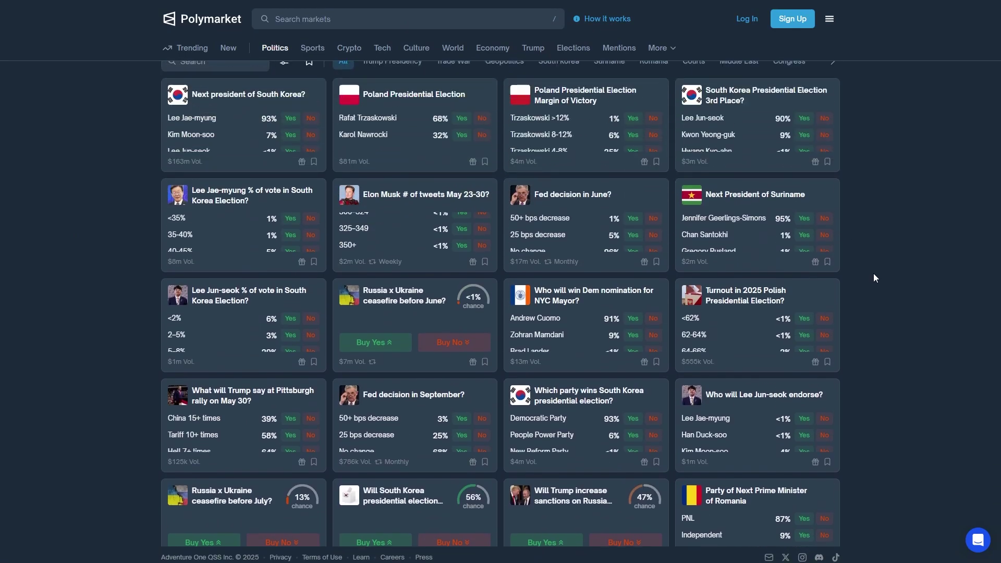
pyautogui.click(349, 48)
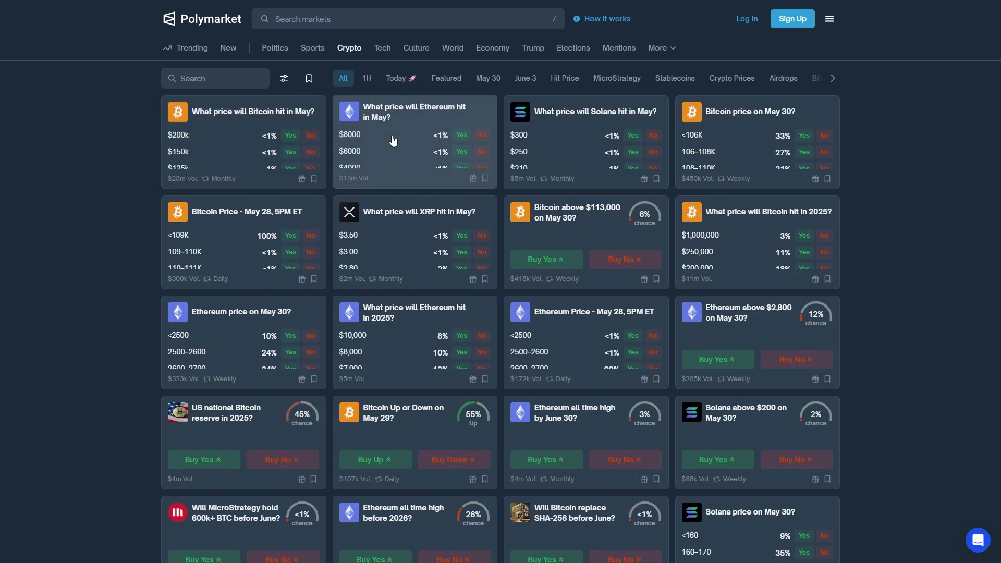
pyautogui.scroll(-9, 956, 238)
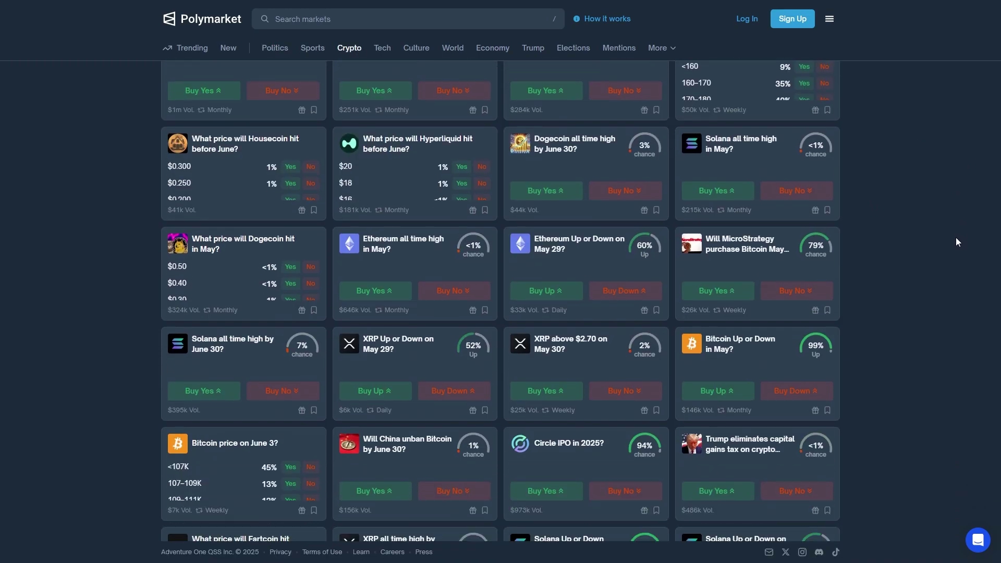
pyautogui.scroll(6, 955, 237)
pyautogui.scroll(3, 955, 236)
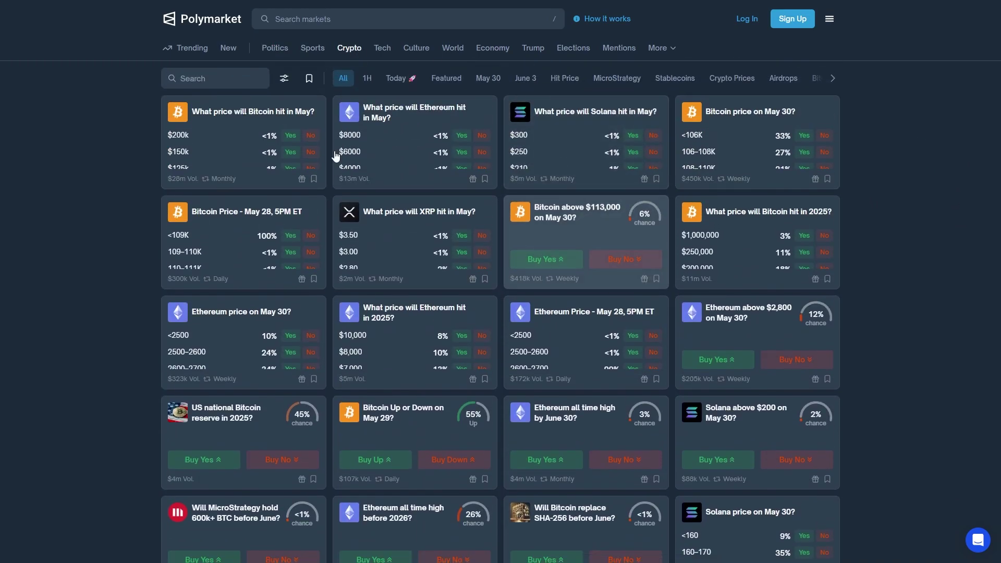
pyautogui.click(260, 48)
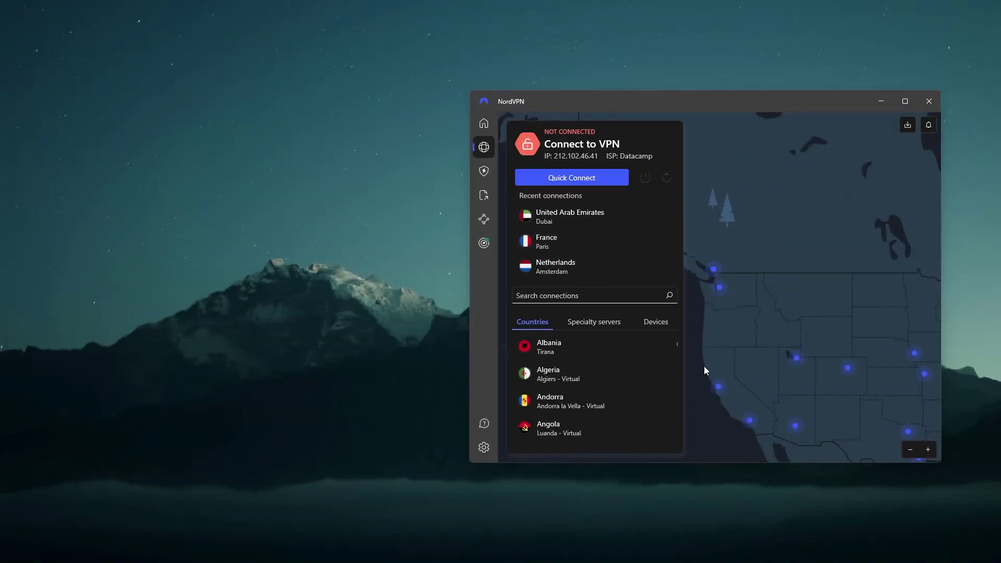
# - Choose Obfuscated servers under NordVPN's Specialty servers to trigger the protocol-change notice
pyautogui.scroll(-5, 573, 362)
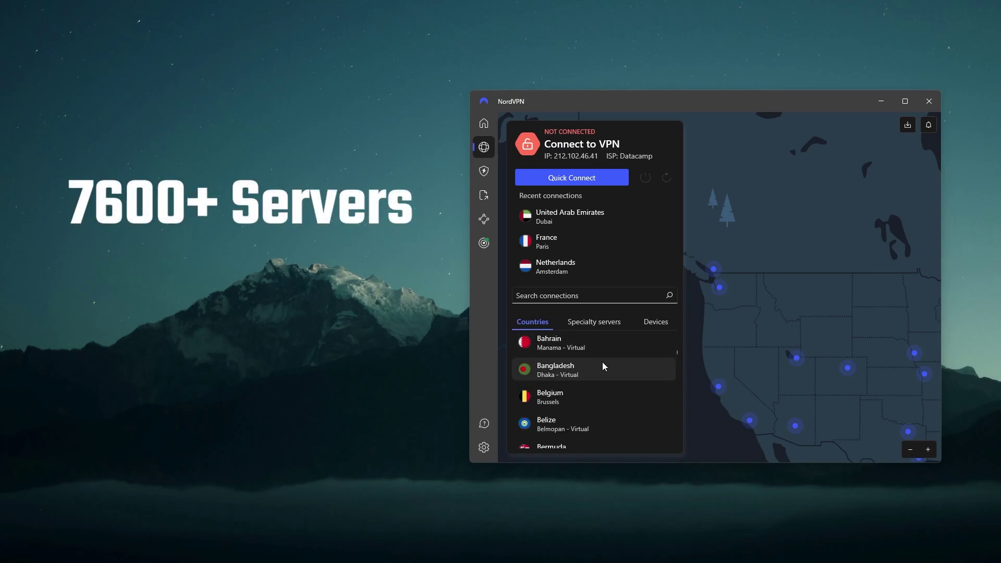
pyautogui.scroll(-7, 602, 360)
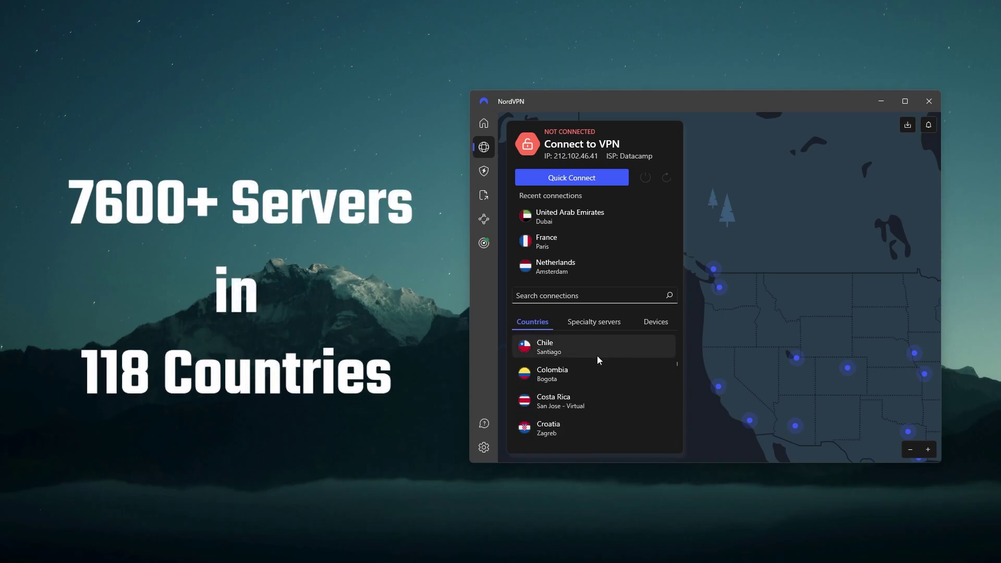
pyautogui.click(599, 322)
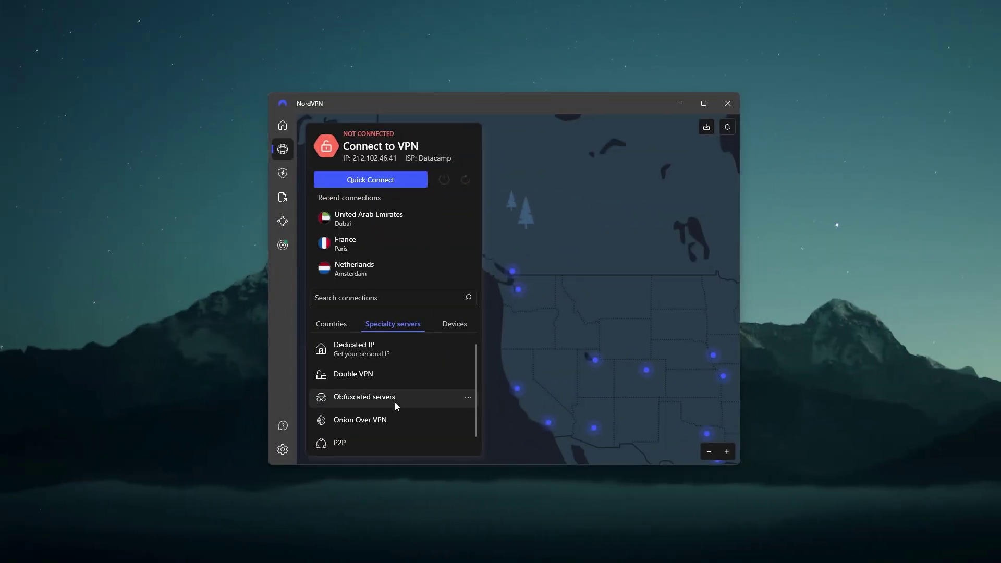
pyautogui.click(468, 399)
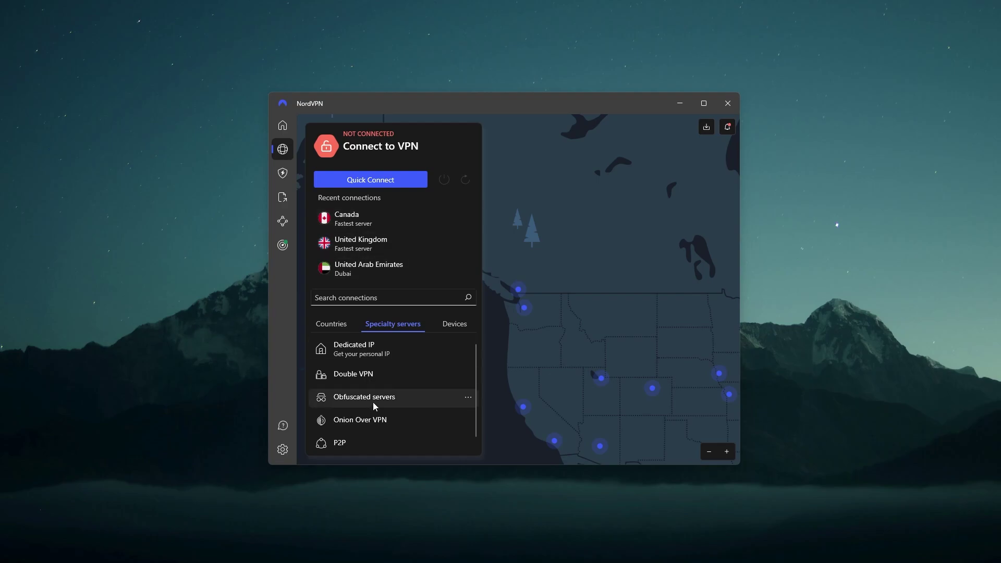
pyautogui.click(463, 396)
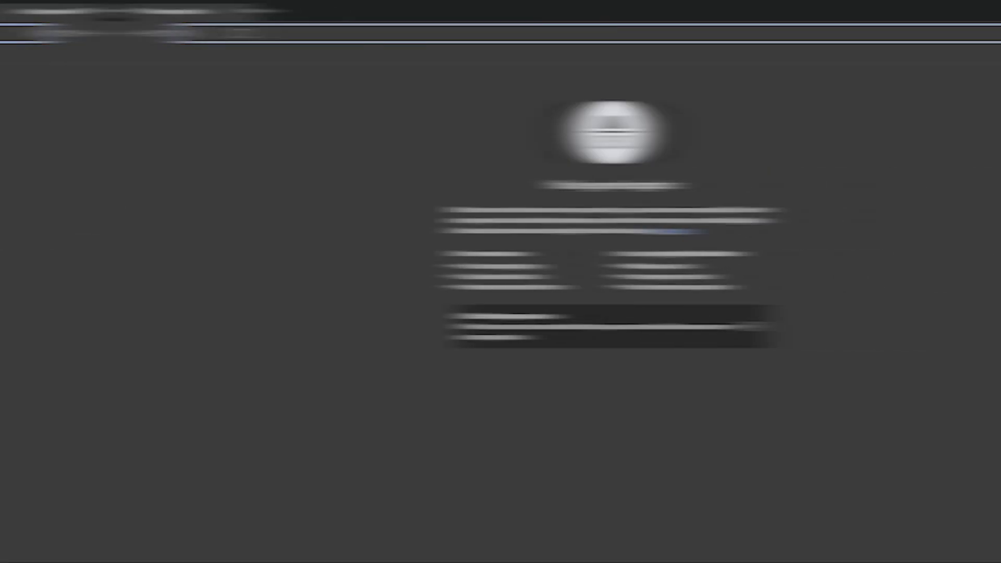
# - Load polymarket.com in the Chrome incognito tab
pyautogui.write('polymarket.com')
pyautogui.press('Return')
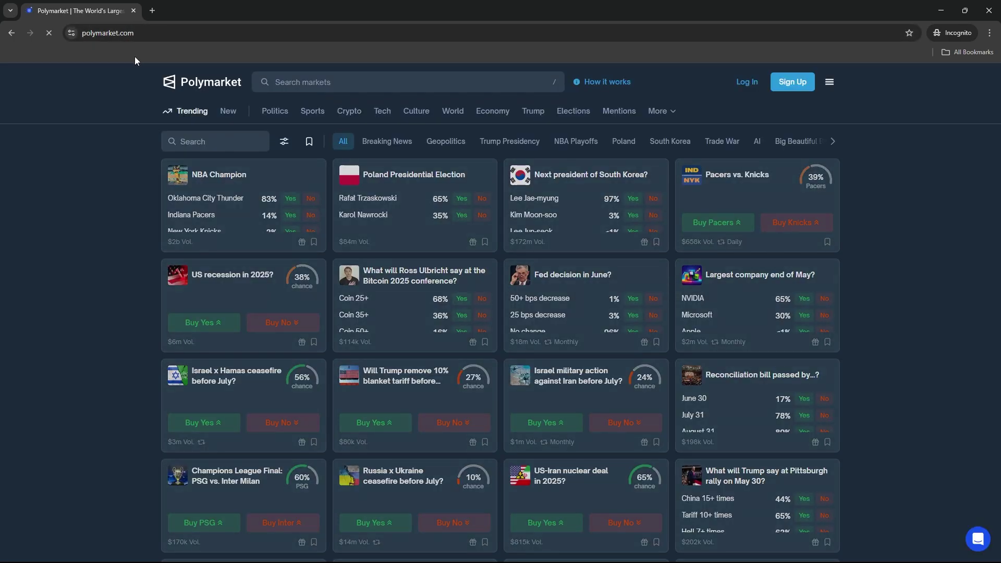
pyautogui.moveTo(299, 242)
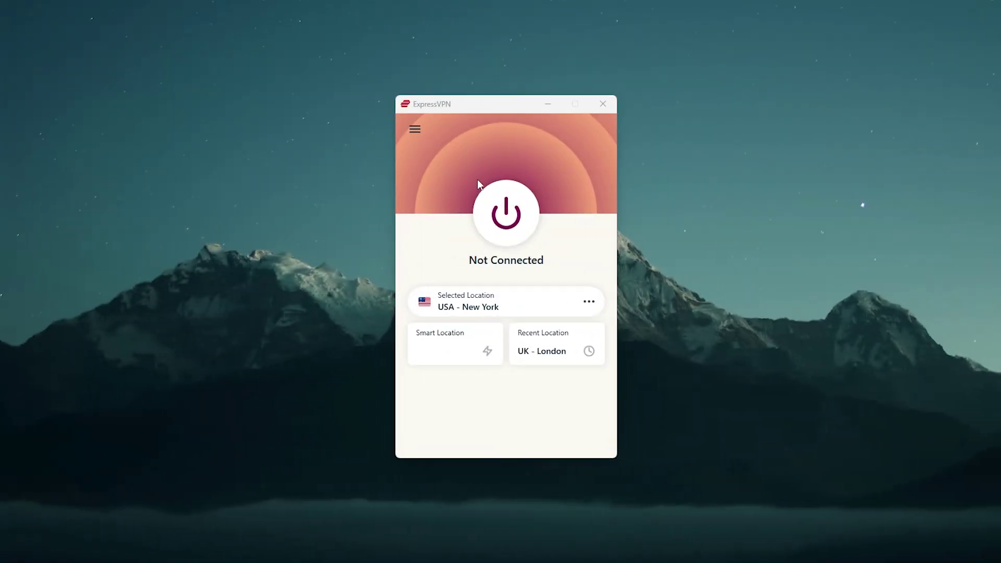
# - Open ExpressVPN's main menu and scroll down through the VPN locations list
pyautogui.click(418, 133)
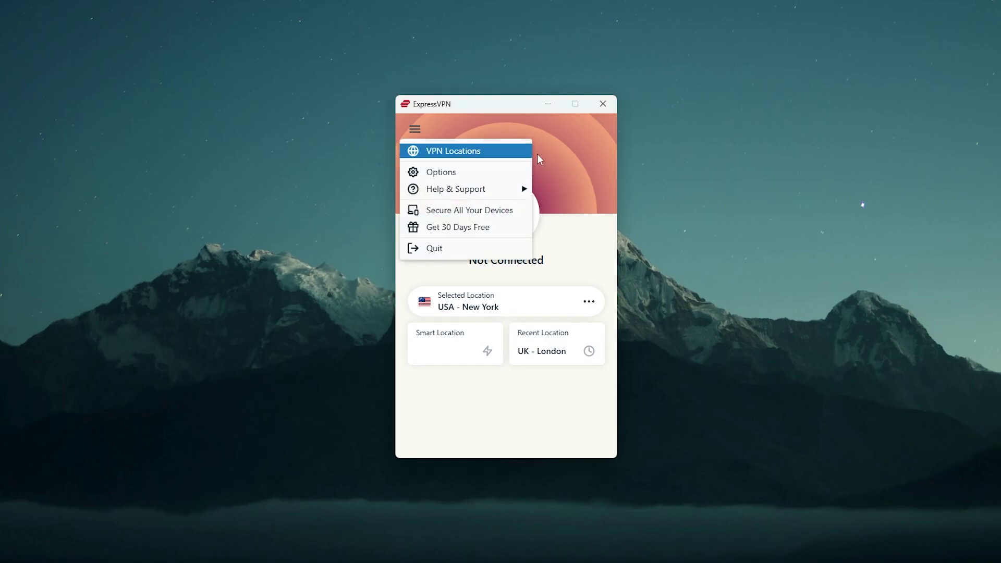
pyautogui.click(584, 161)
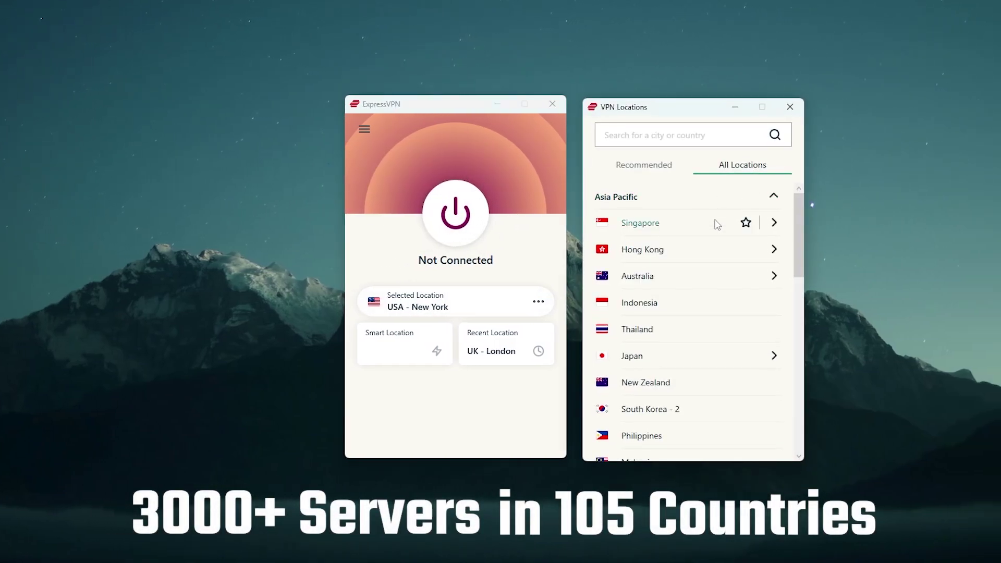
pyautogui.scroll(-3, 711, 230)
pyautogui.scroll(-4, 706, 247)
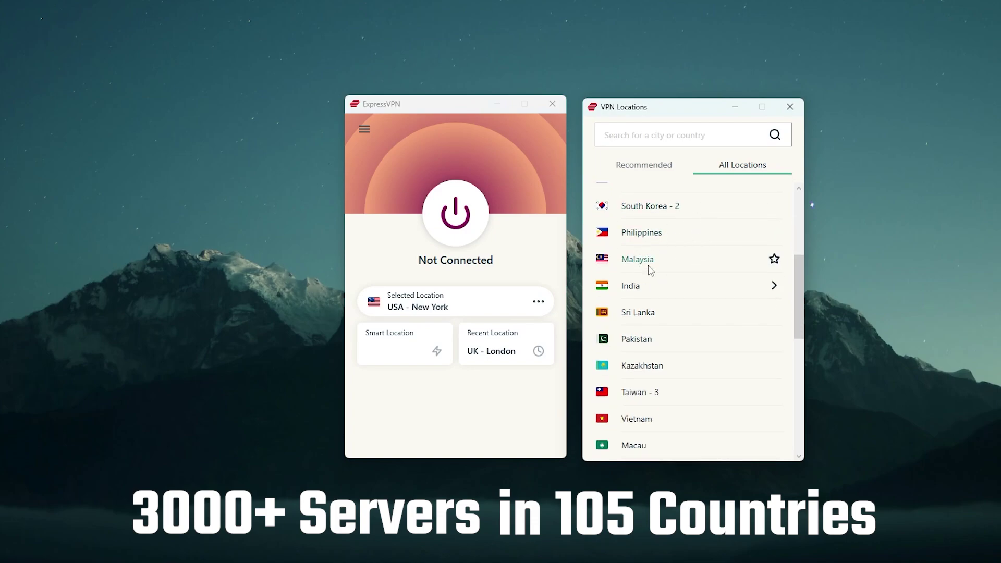
pyautogui.scroll(-2, 660, 307)
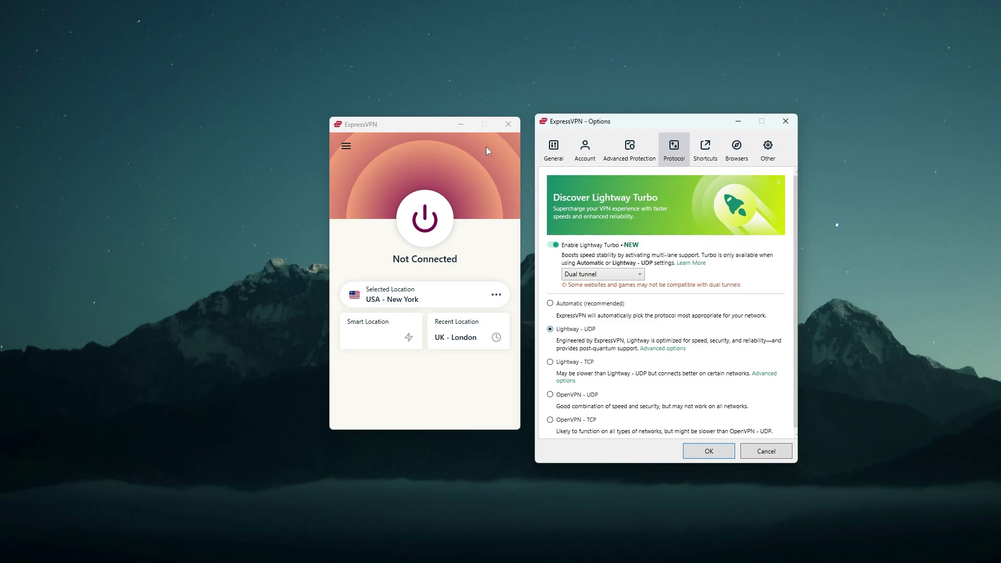
# - Review the Account, Advanced Protection and General option pages, then close Options
pyautogui.click(594, 149)
pyautogui.click(631, 151)
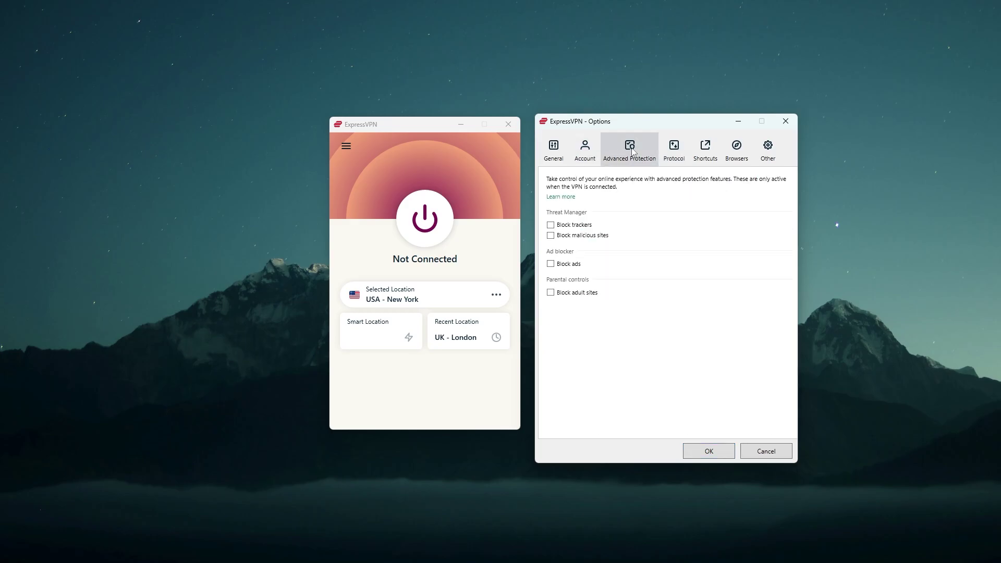
pyautogui.click(558, 149)
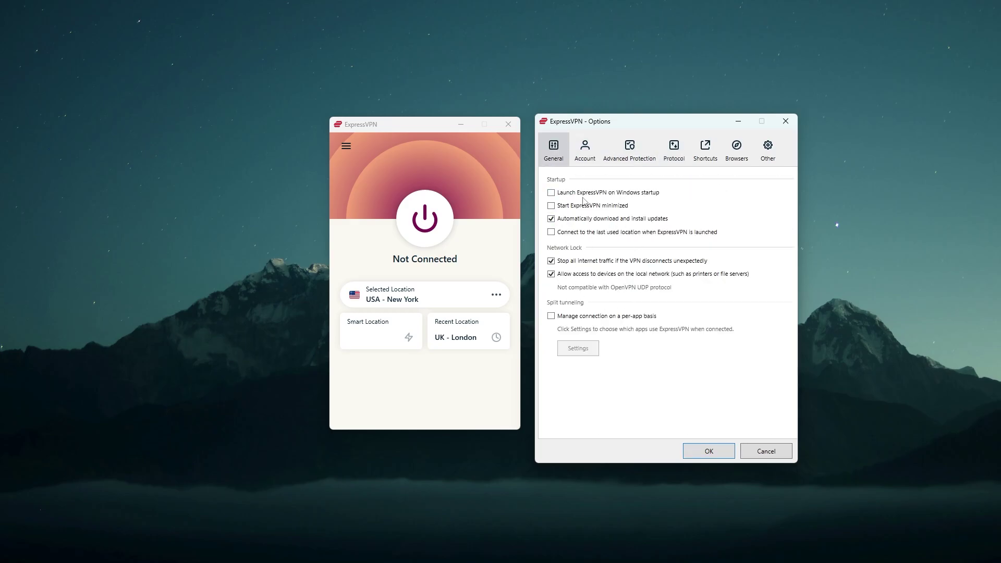
pyautogui.click(585, 151)
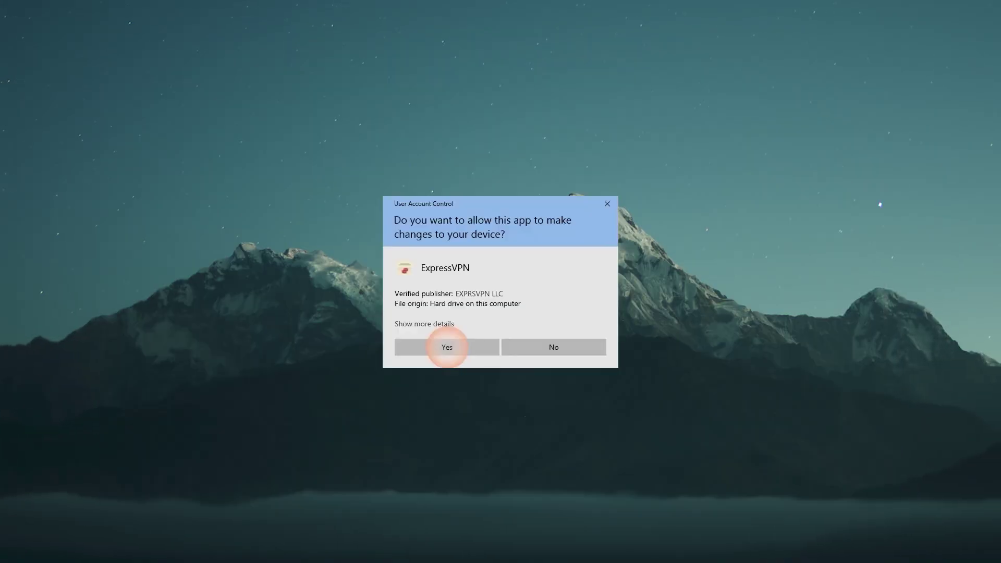
# - Approve and complete the ExpressVPN installation, then start connecting to Australia - Sydney
pyautogui.click(446, 348)
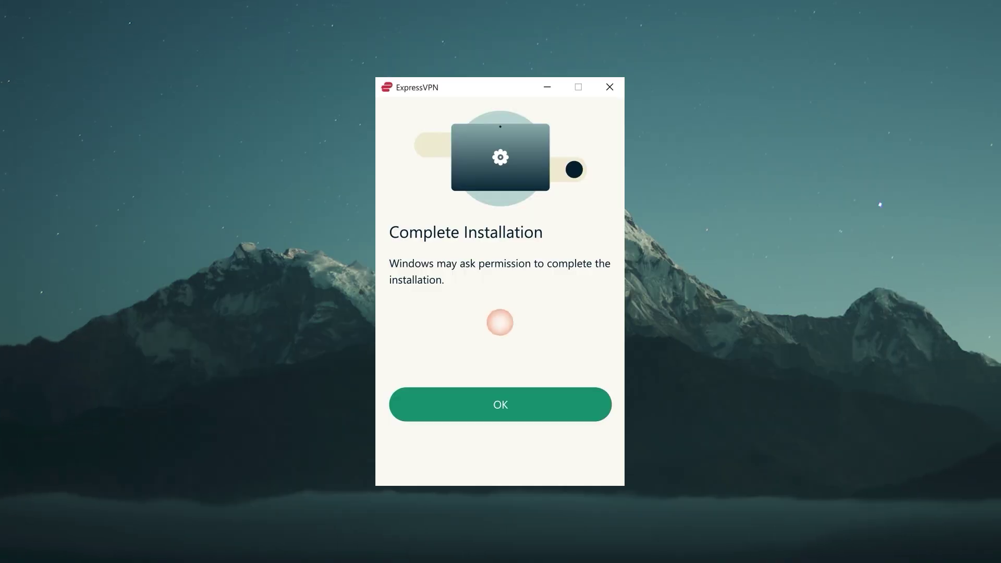
pyautogui.click(500, 403)
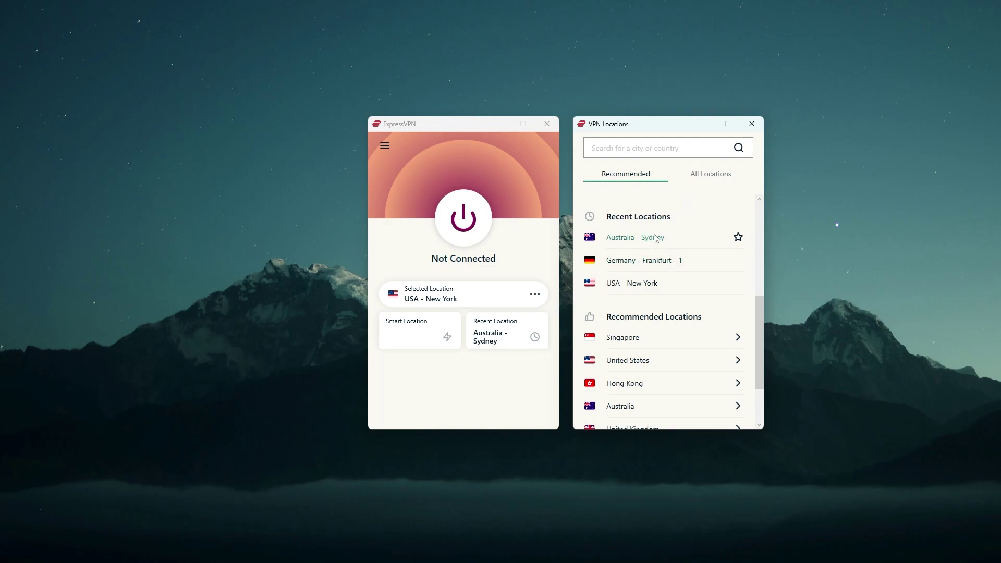
pyautogui.click(463, 218)
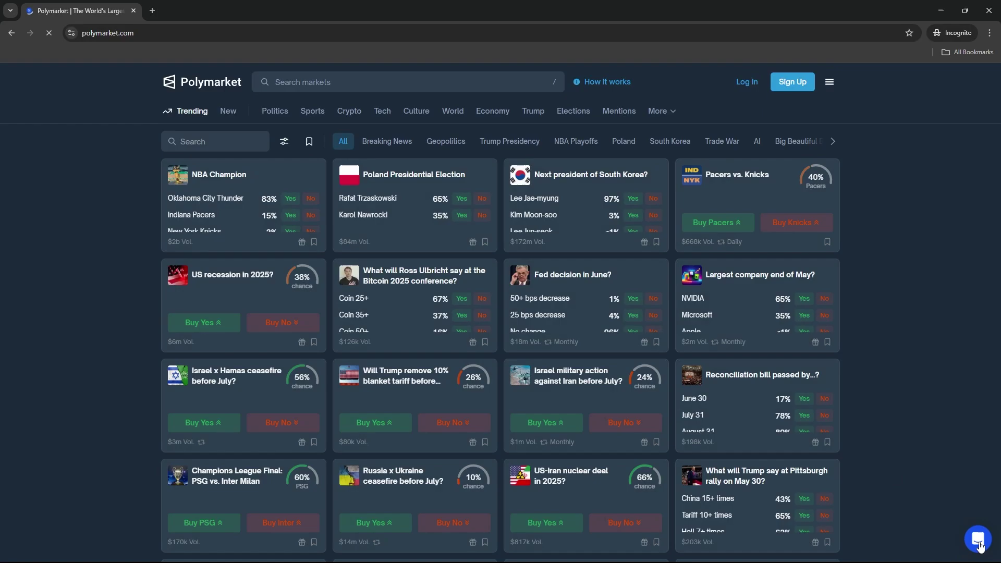
# - Open the chat bubble in the bottom-right corner of the Polymarket page
pyautogui.click(977, 540)
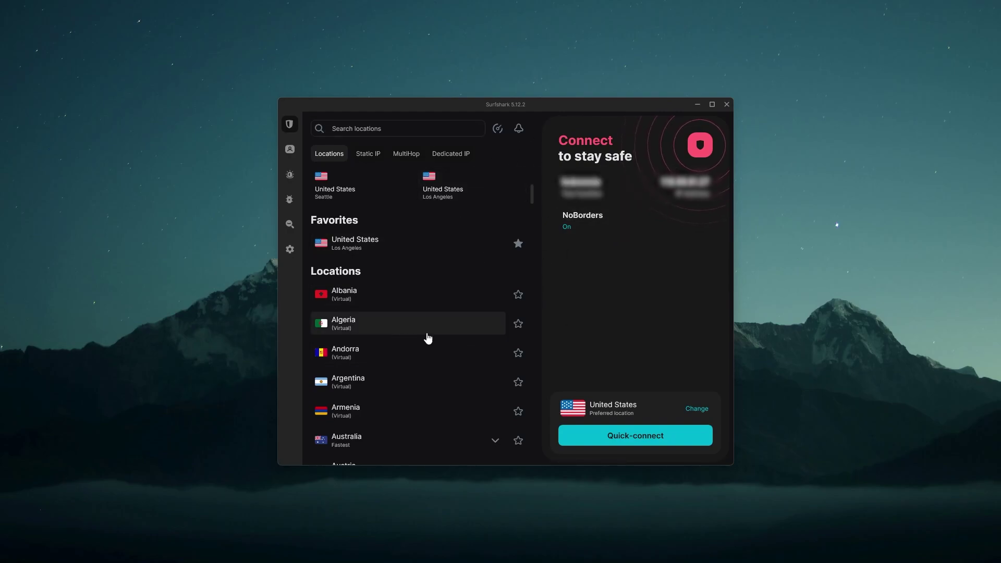
# - Cycle through Surfshark's Static IP, MultiHop and Dedicated IP tabs, ending back on Locations
pyautogui.scroll(-4, 437, 334)
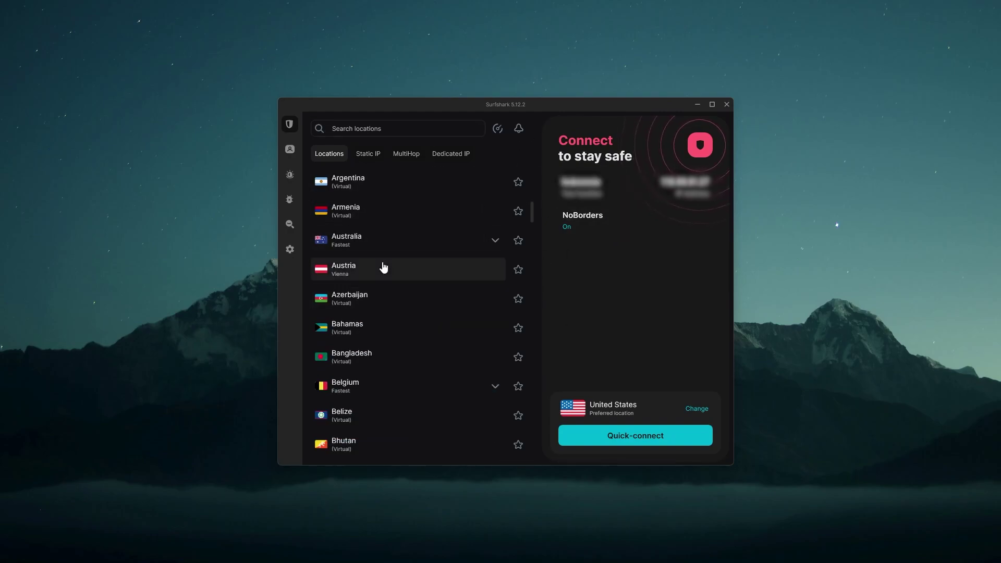
pyautogui.click(368, 154)
pyautogui.click(417, 156)
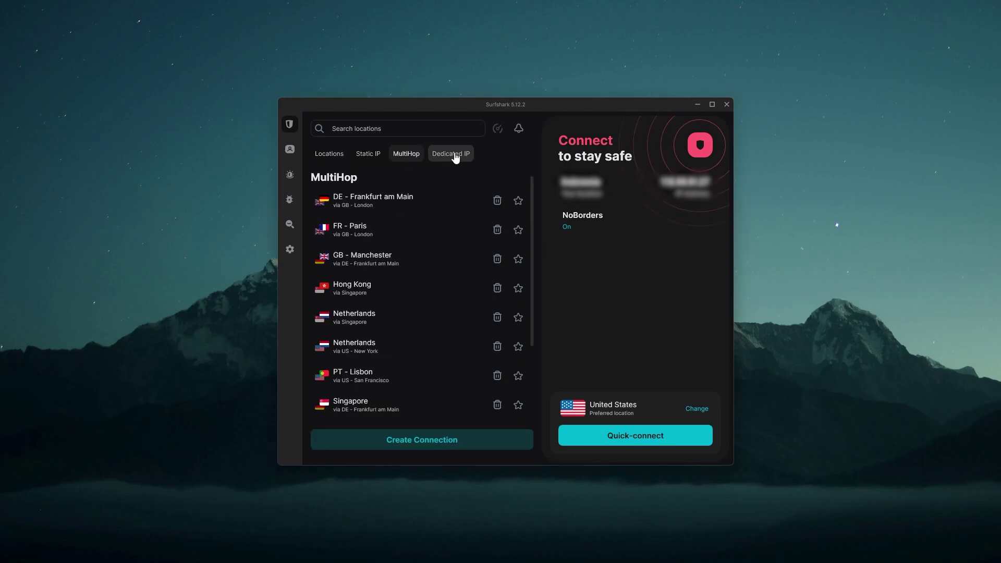
pyautogui.click(451, 154)
pyautogui.click(368, 153)
pyautogui.click(329, 153)
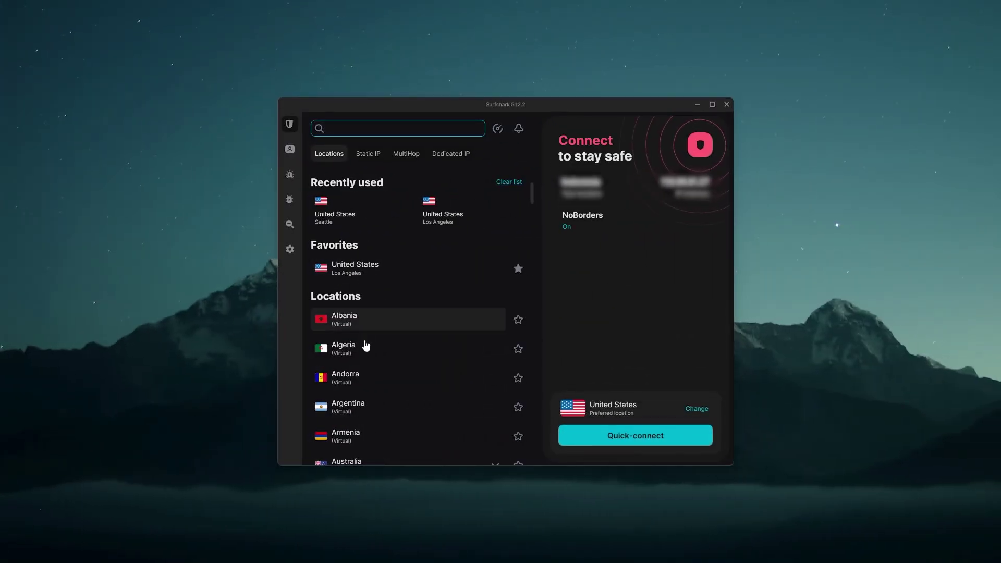
pyautogui.click(406, 153)
pyautogui.click(368, 153)
pyautogui.click(329, 154)
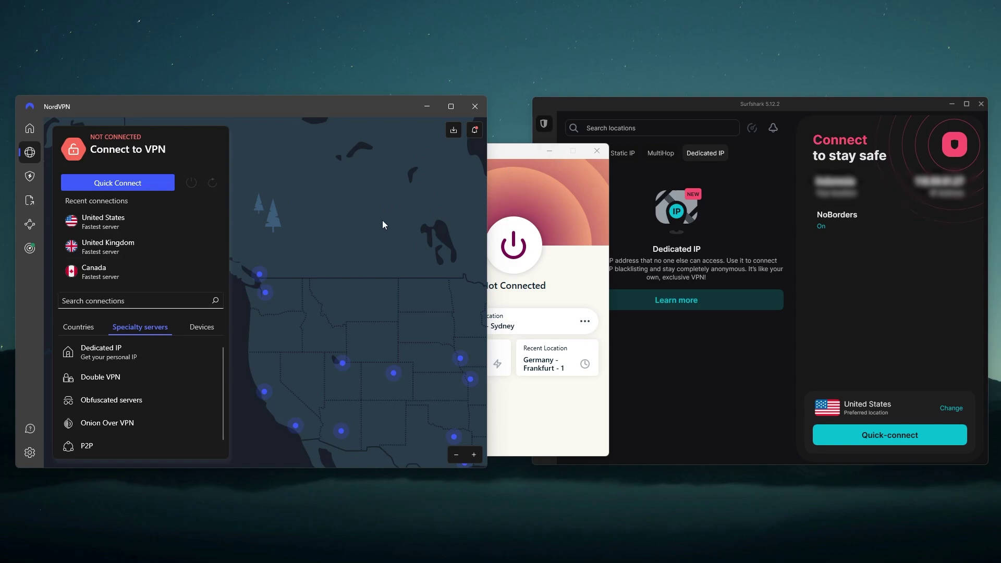
# - Switch NordVPN to its Countries list, then back to Specialty servers
pyautogui.click(86, 328)
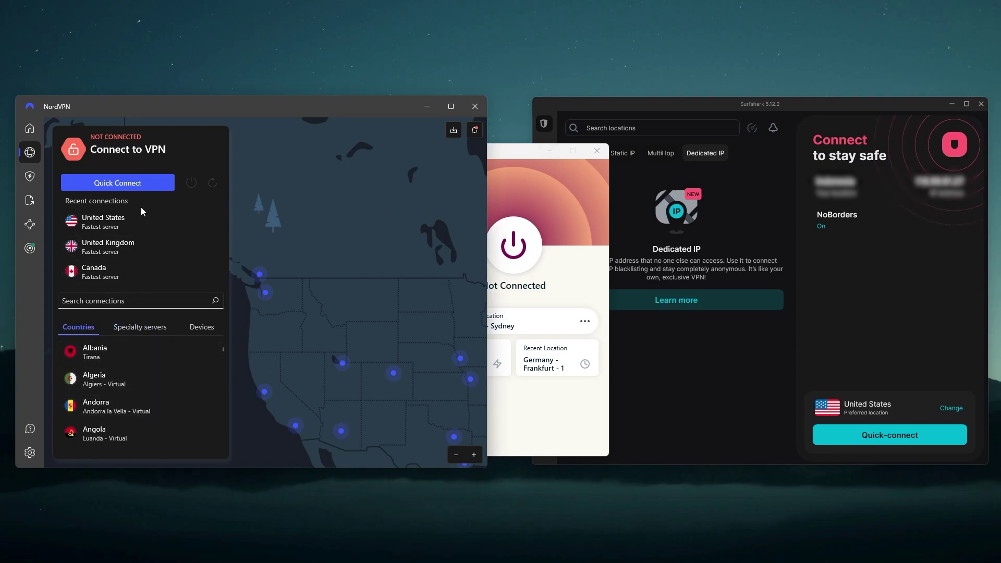
pyautogui.click(125, 329)
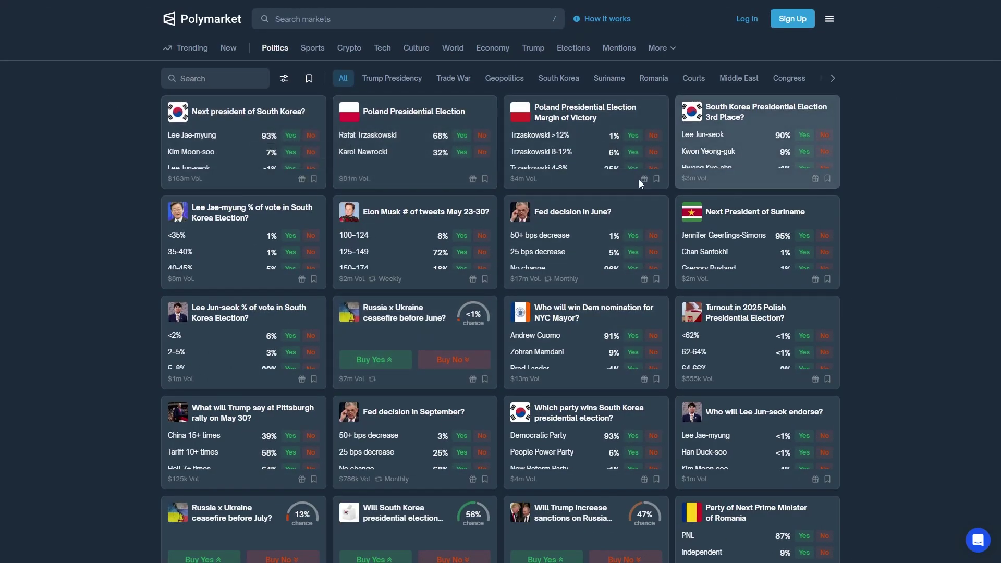
# - Scroll down the Polymarket Politics listings a few rows and back up
pyautogui.scroll(-2, 476, 267)
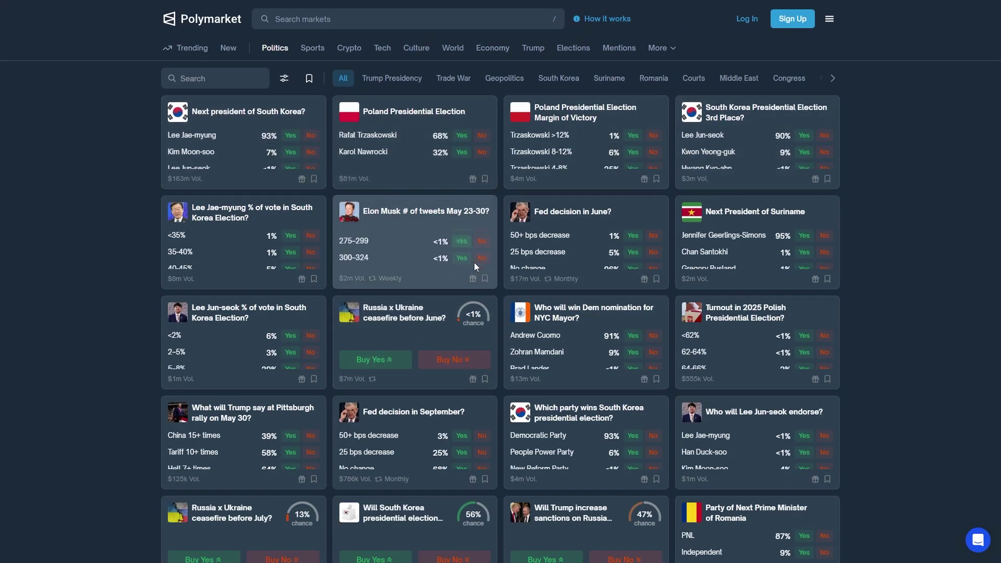
pyautogui.scroll(-2, 476, 268)
pyautogui.scroll(2, 603, 277)
pyautogui.scroll(-8, 787, 271)
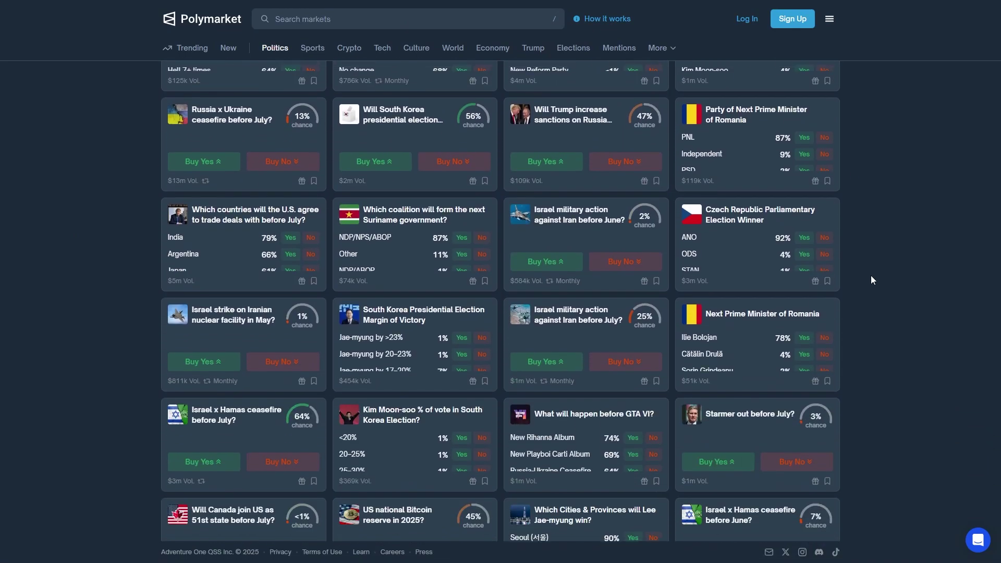
pyautogui.scroll(8, 870, 276)
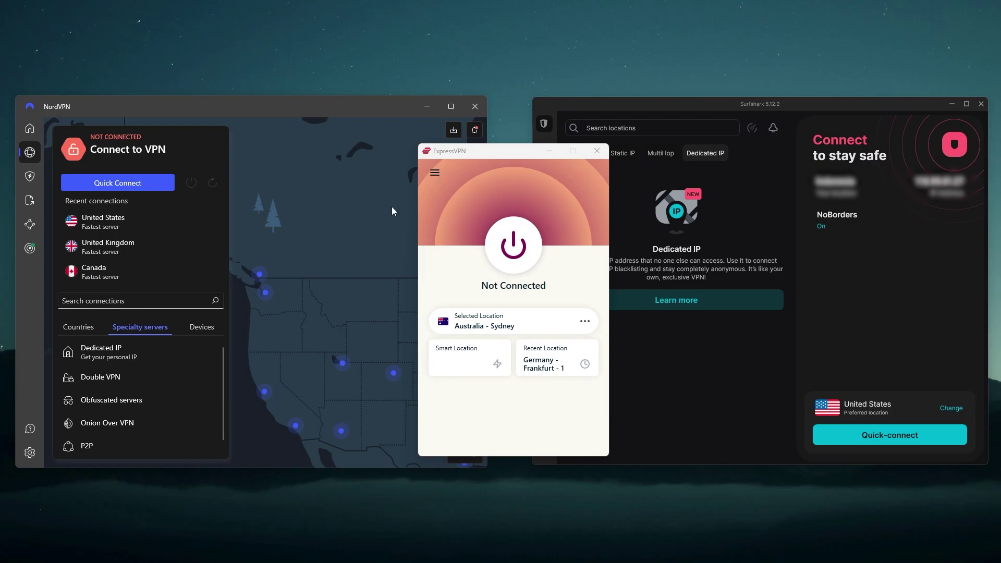
# - Reorder the NordVPN and ExpressVPN windows and shift ExpressVPN slightly up and left
pyautogui.click(396, 130)
pyautogui.click(525, 151)
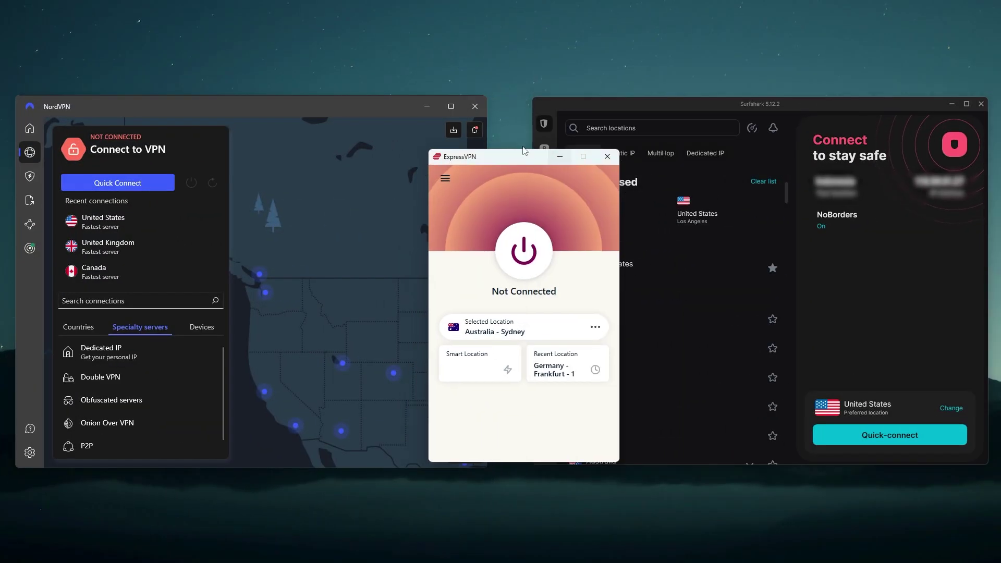
pyautogui.moveTo(507, 159); pyautogui.dragTo(496, 150)
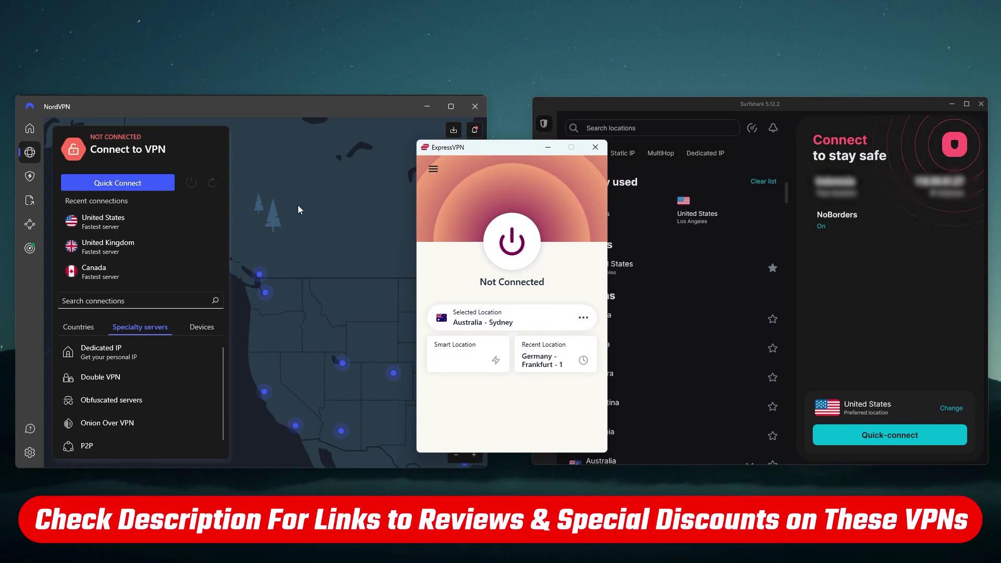